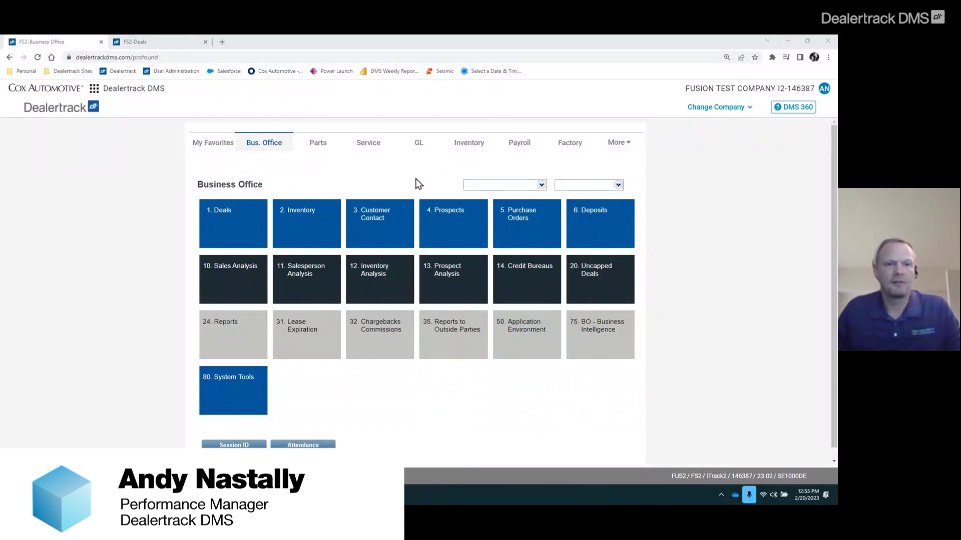
Step: Go from the deal's forms checklist to More > Doc Generation > 13. Forms Sequence
left_click(166, 43)
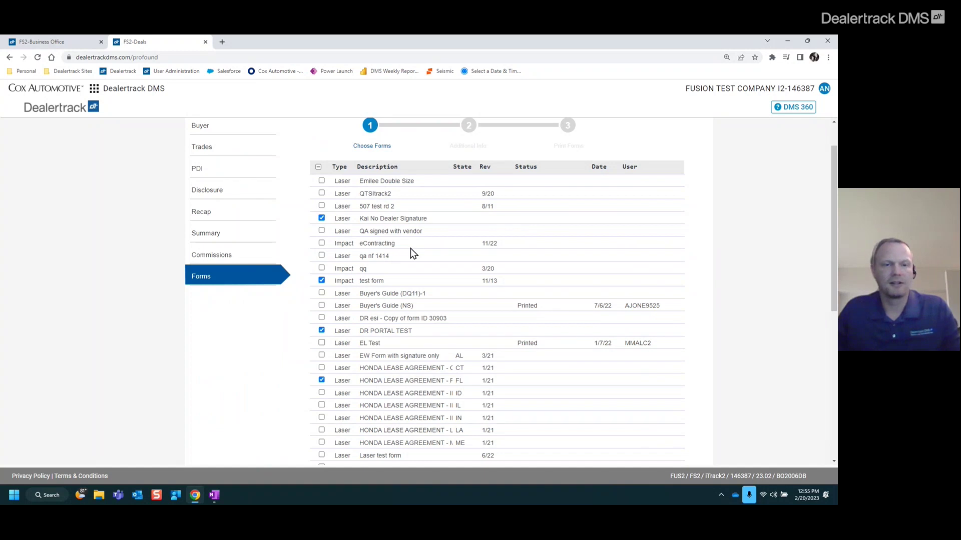
left_click(61, 42)
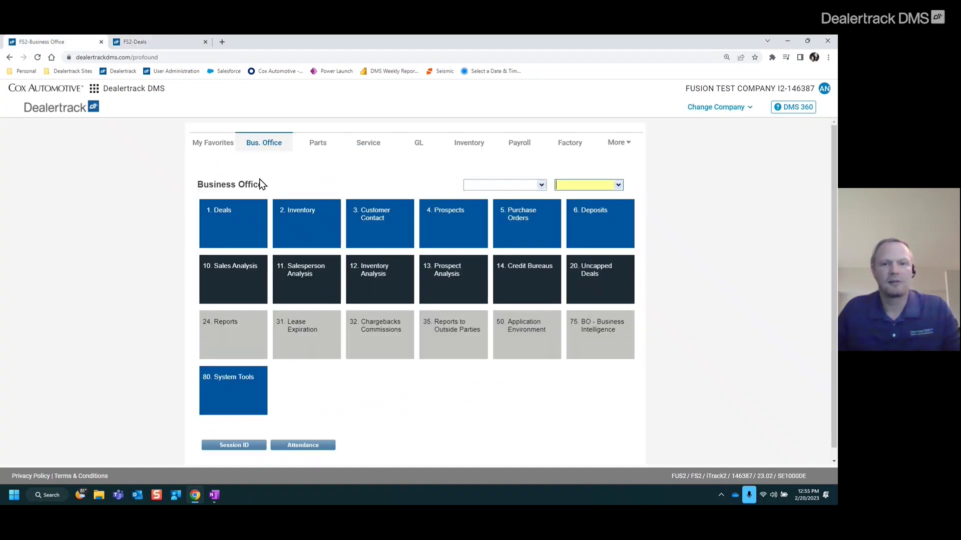
left_click(620, 145)
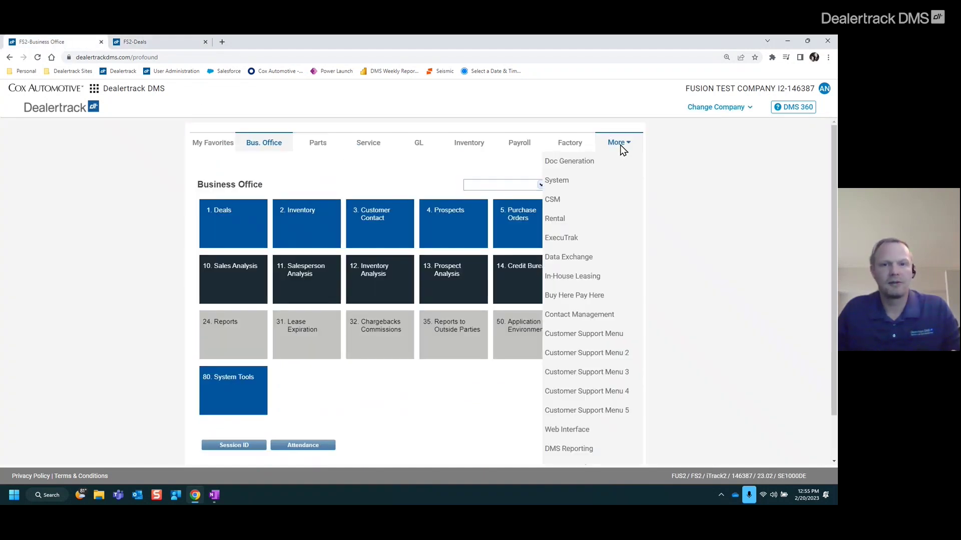
left_click(590, 161)
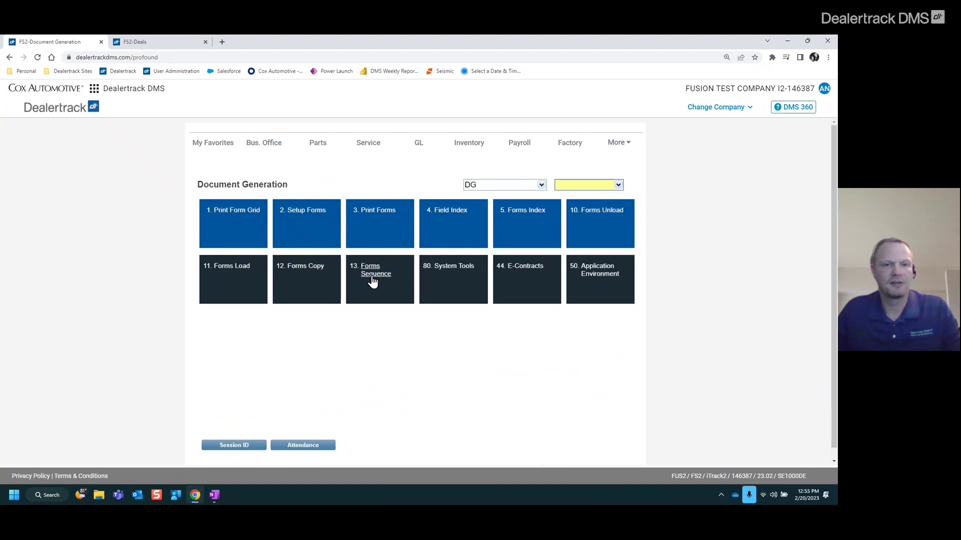
left_click(372, 282)
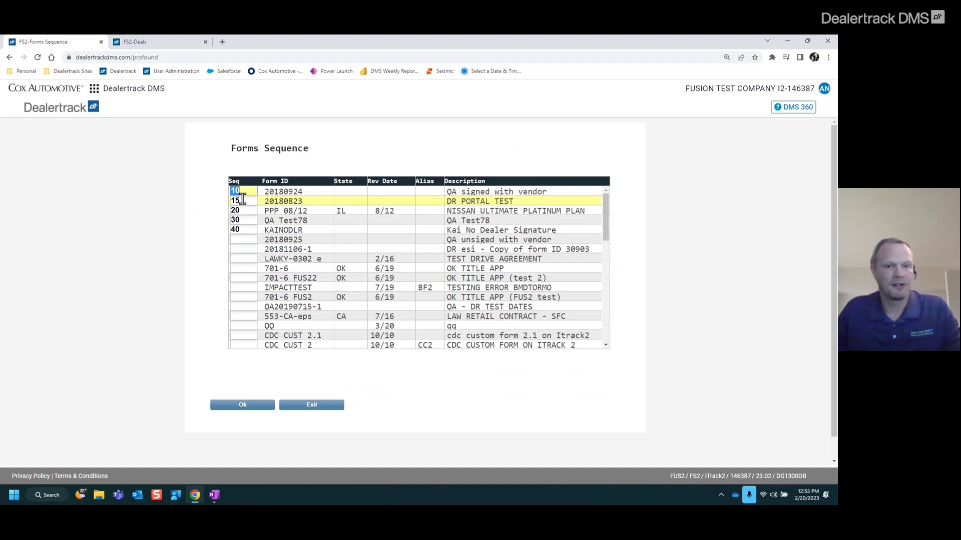
Step: Enter sequence number 16 for form 20180925, then view the deal's forms checklist
left_click(243, 239)
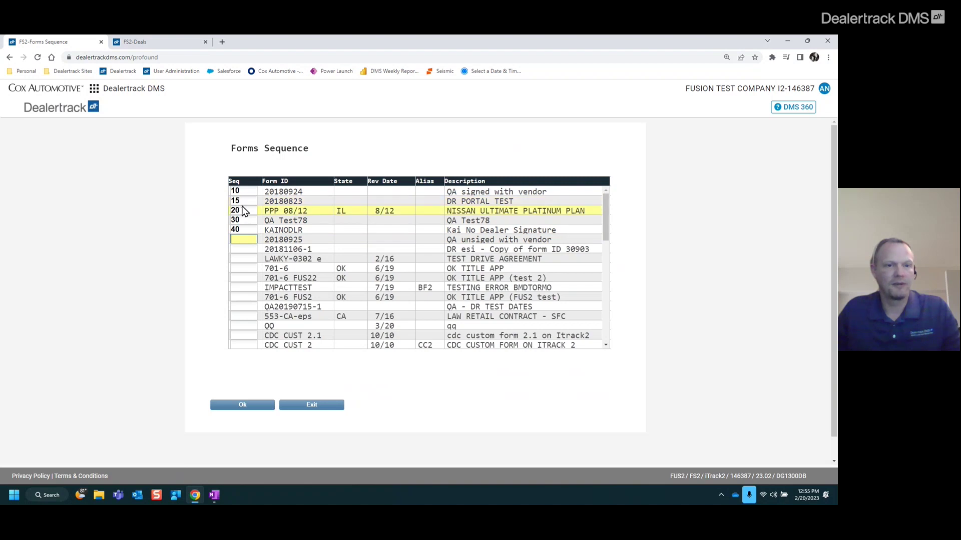
type("16")
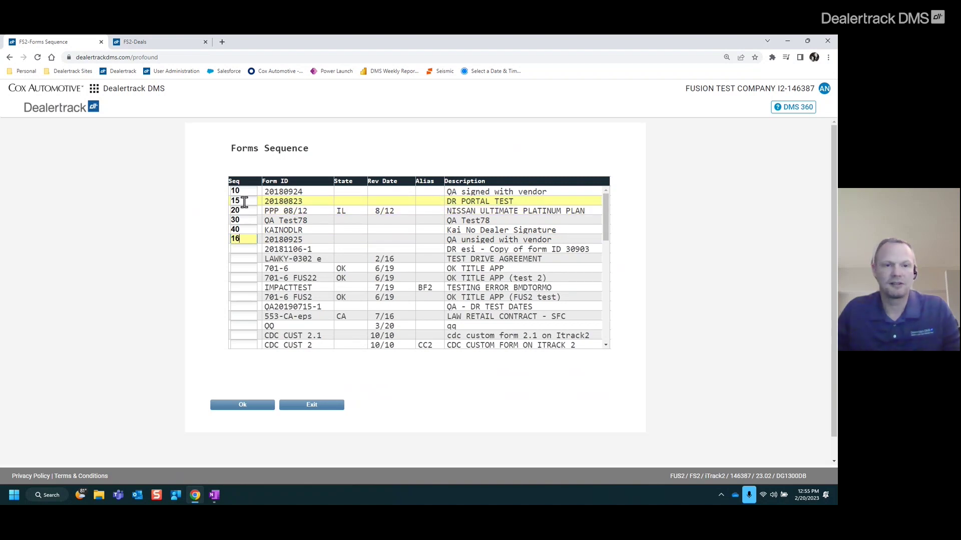
key("Return")
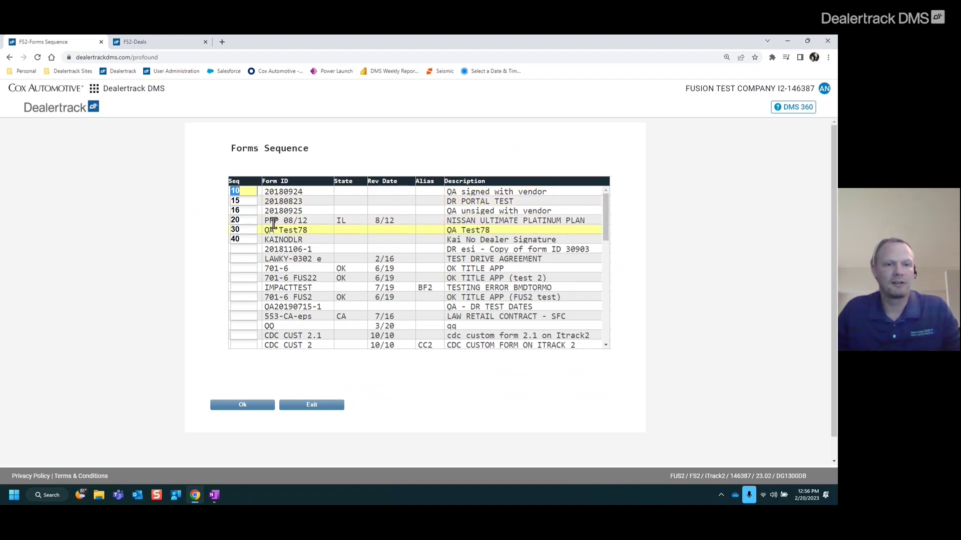
left_click(138, 42)
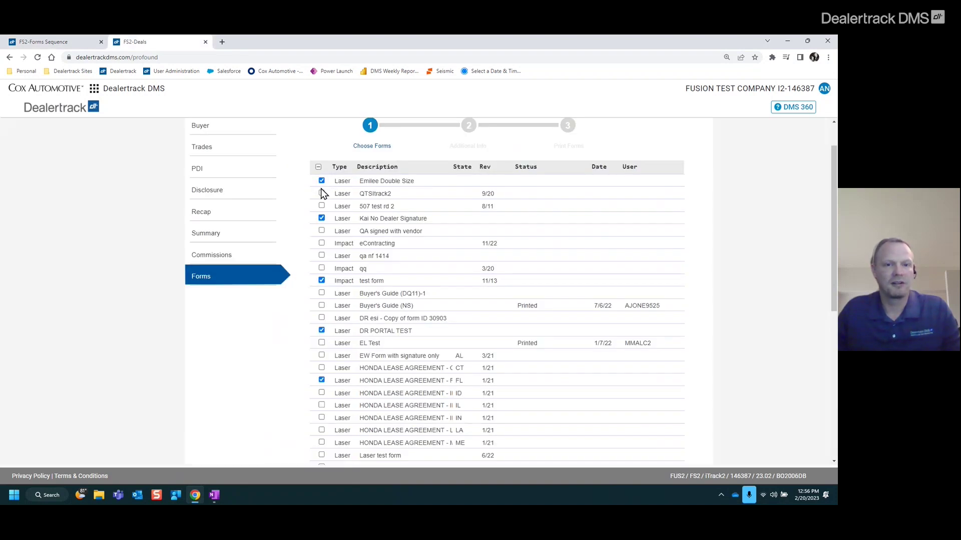
Step: Add a form on the deal checklist, exit Forms Sequence and open 2. Setup Forms
left_click(322, 207)
left_click(88, 44)
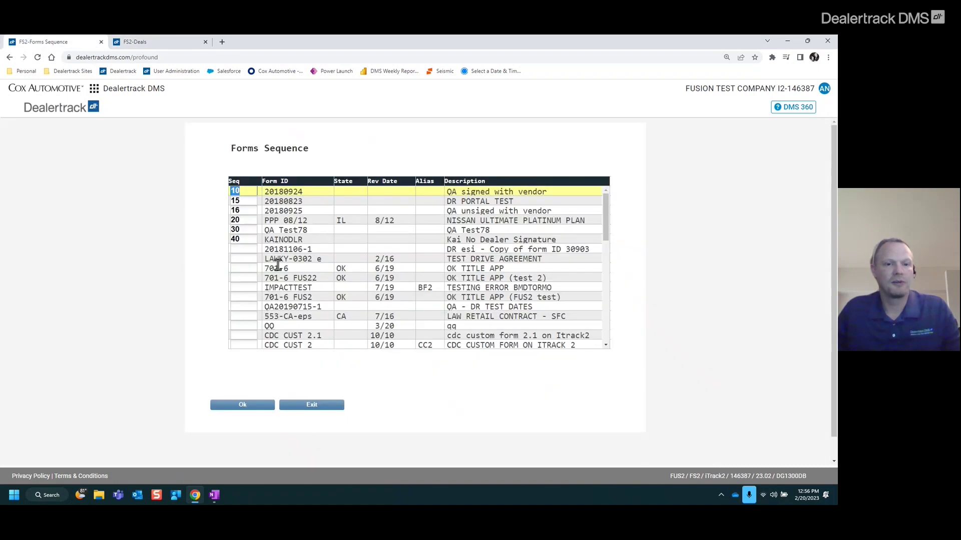
left_click(317, 404)
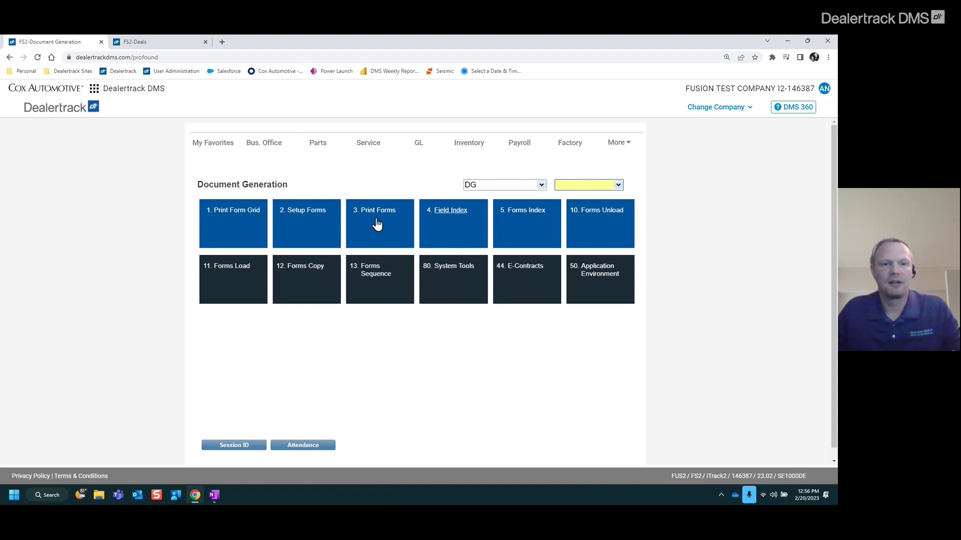
left_click(314, 228)
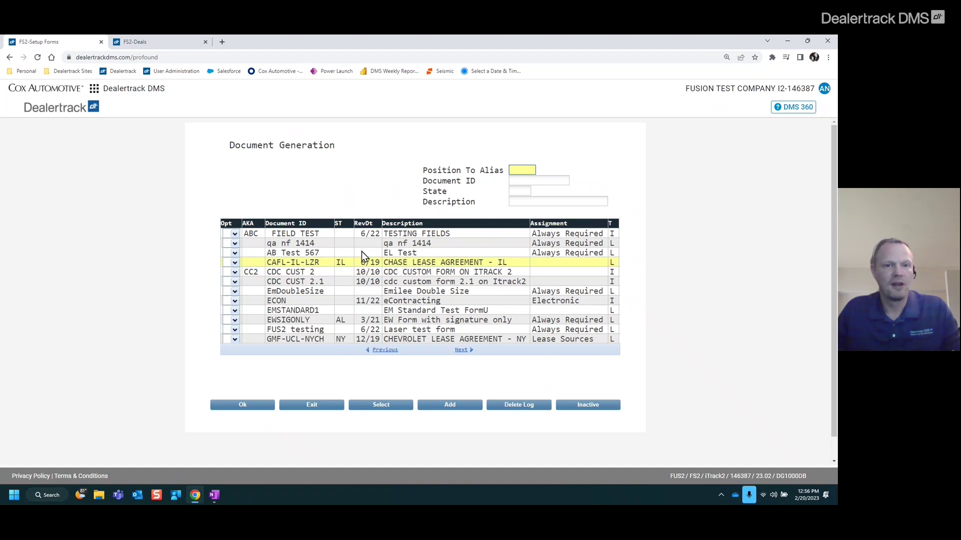
left_click(235, 236)
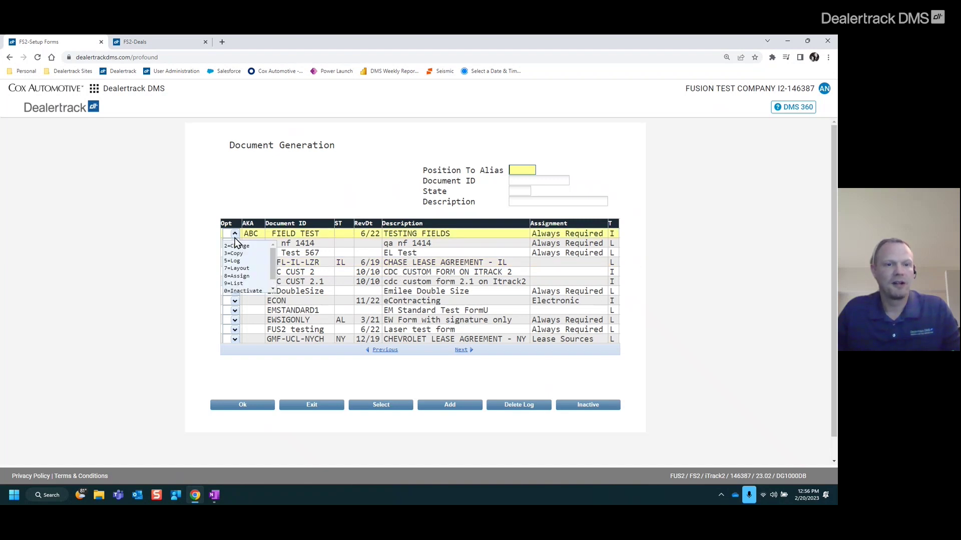
Step: Assign the FIELD TEST document to the Always Required group
left_click(238, 277)
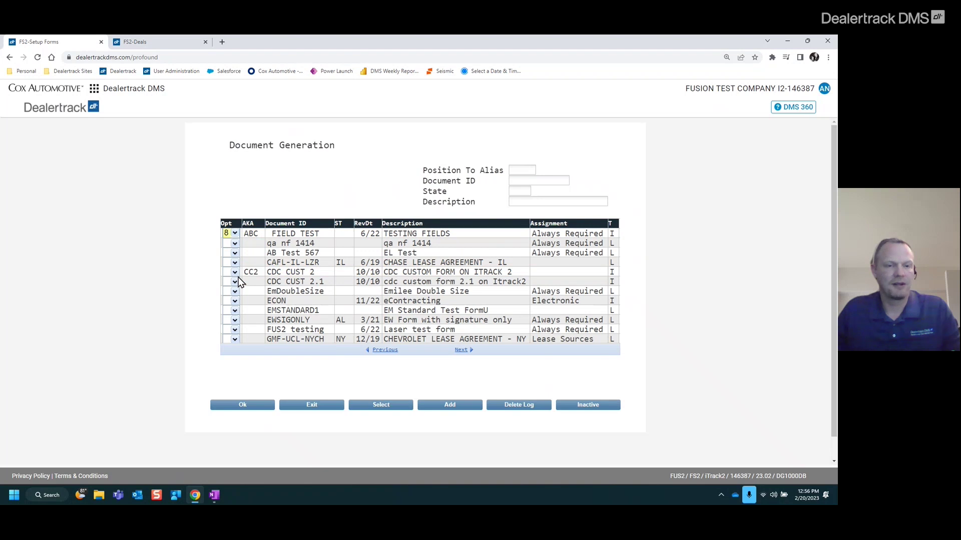
key("Return")
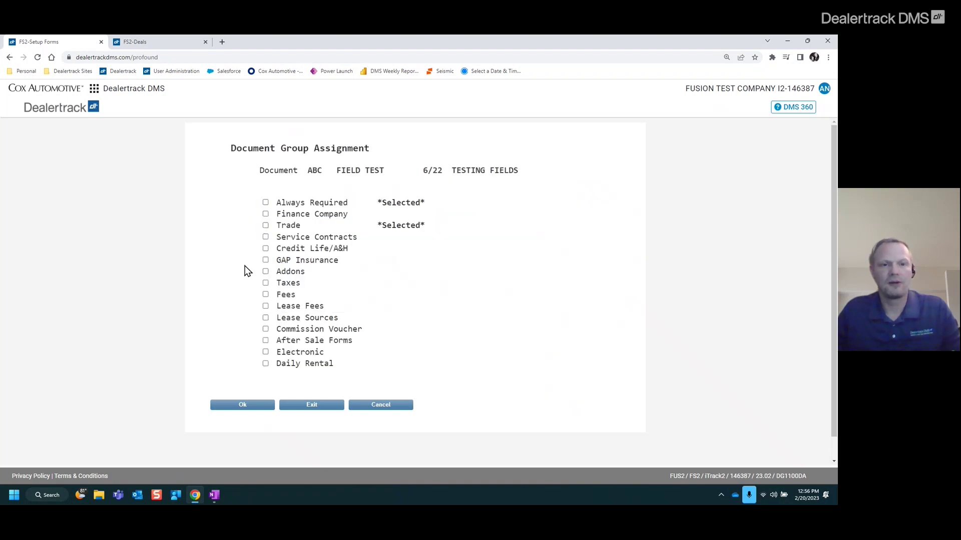
left_click(265, 203)
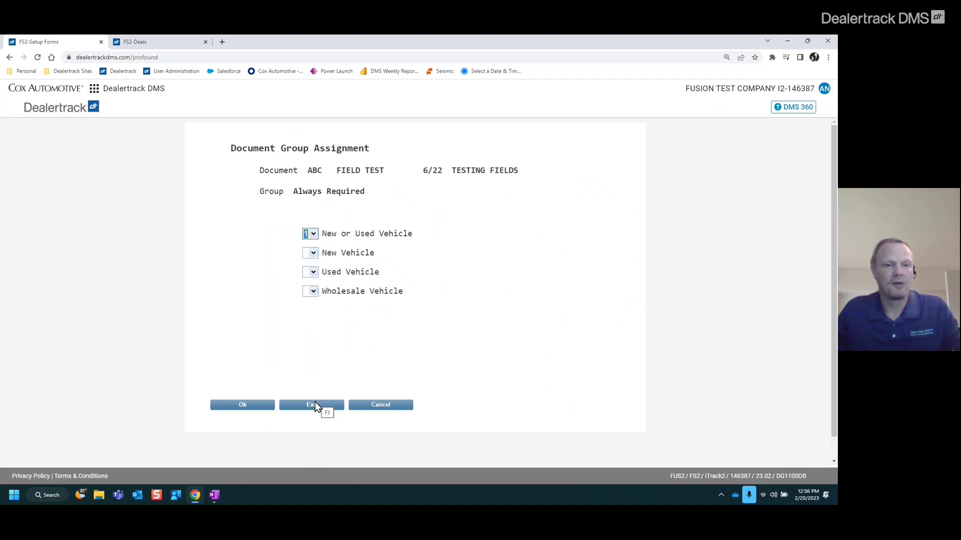
left_click(256, 403)
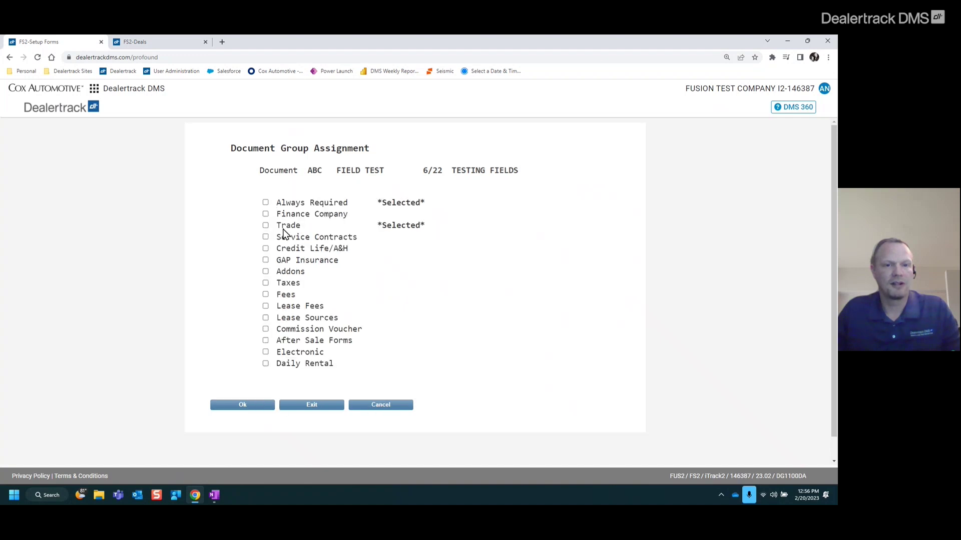
Step: Remove FIELD TEST's Trade group assignment using option 4
left_click(265, 226)
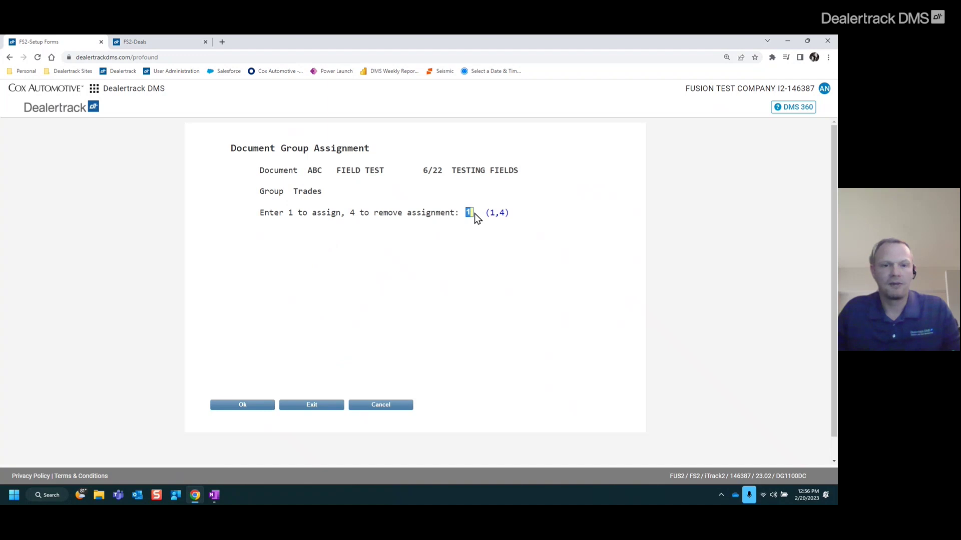
key("Return")
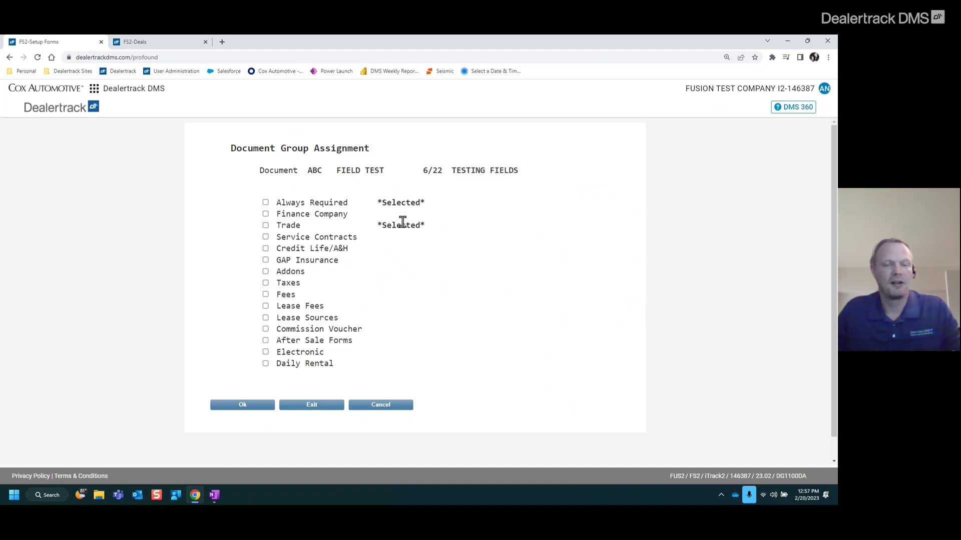
left_click(266, 226)
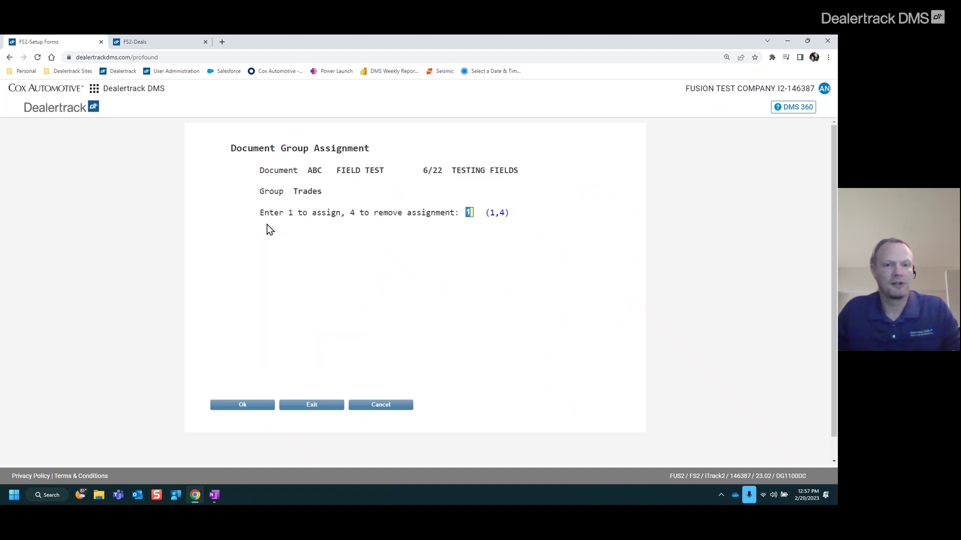
key("Return")
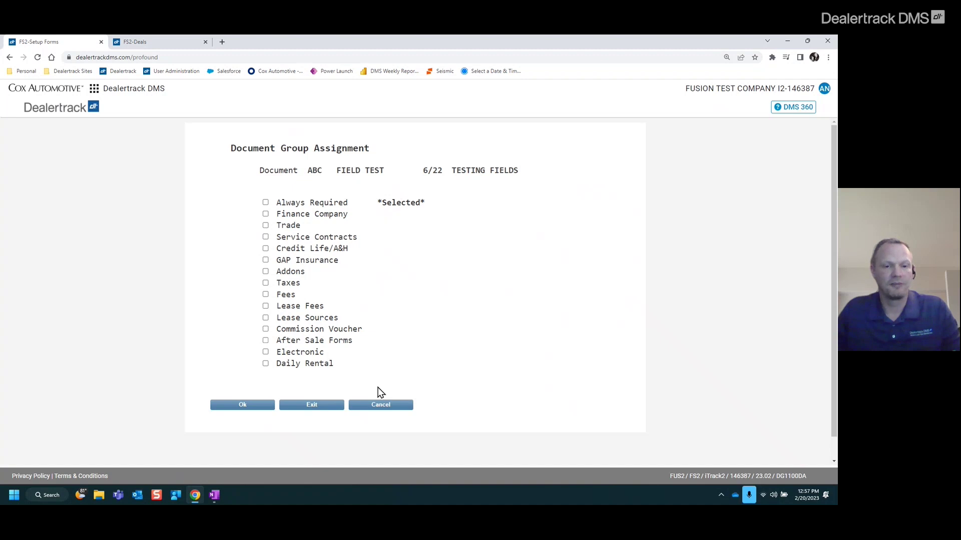
Step: Open group assignment for the CAFL-IL-LZR document with option 8
left_click(379, 405)
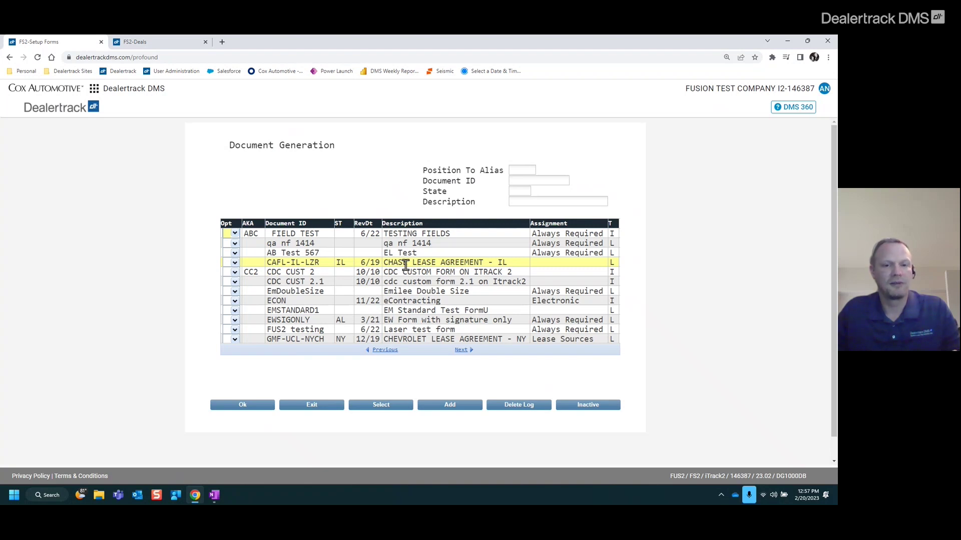
left_click(405, 266)
type("8")
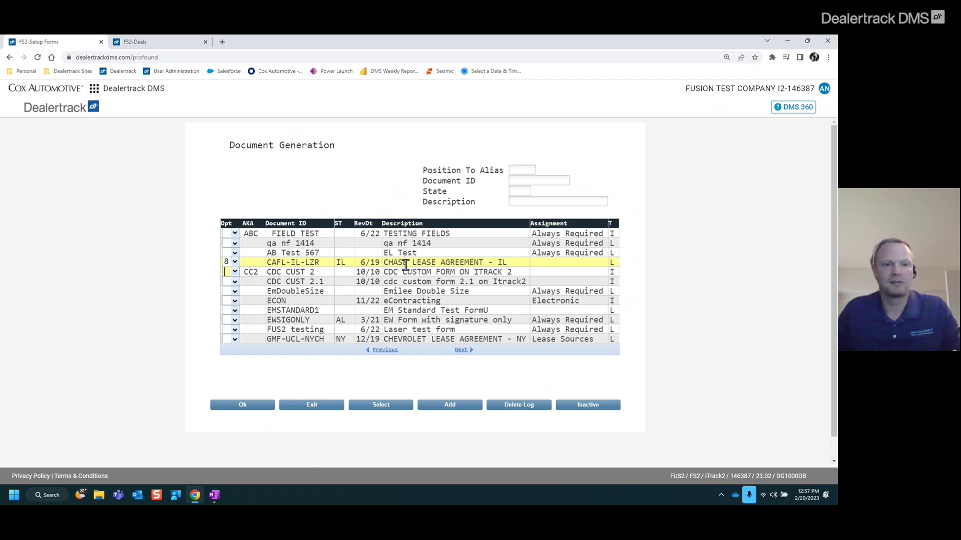
key("Return")
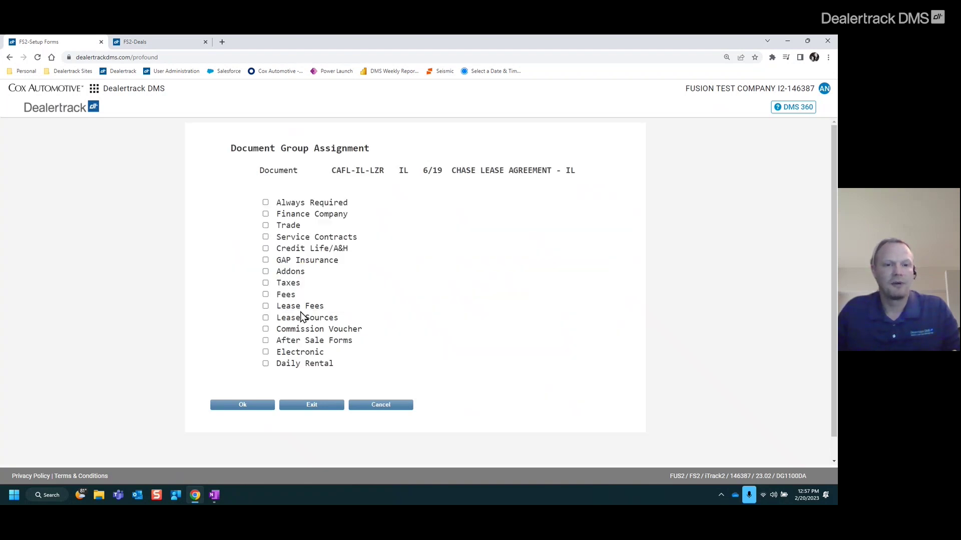
Step: Set CHASE AUTO FINANCE CORP. to 1=Assign under Lease Sources
left_click(266, 318)
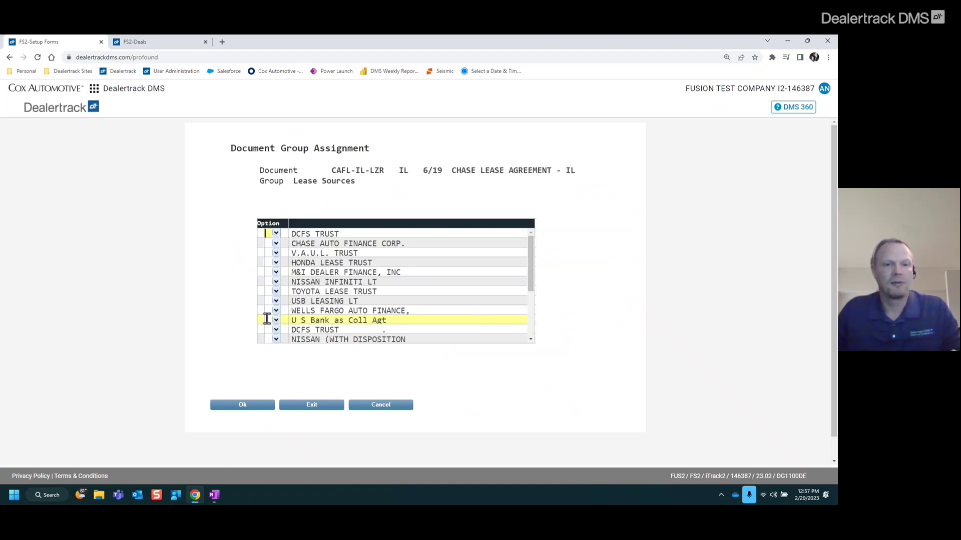
left_click(276, 245)
left_click(277, 243)
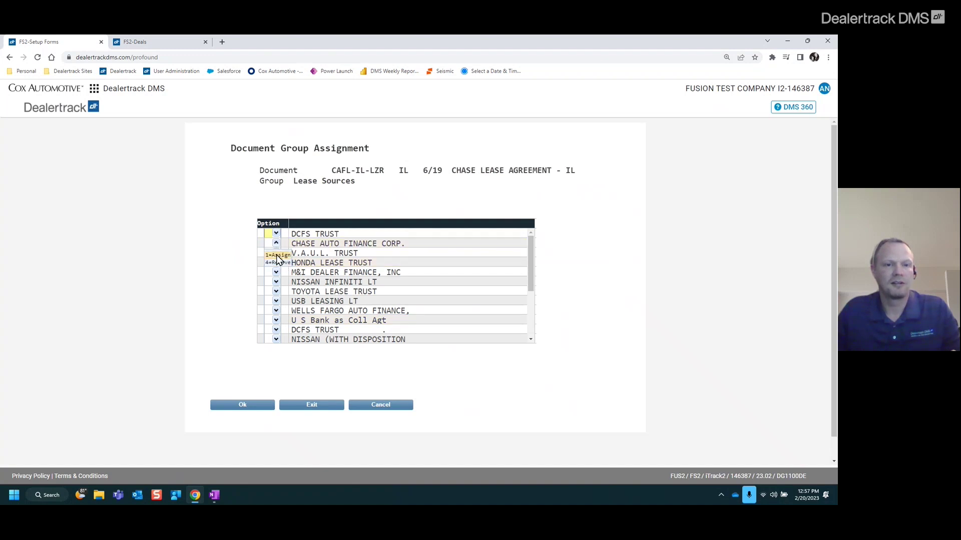
left_click(277, 254)
key("Return")
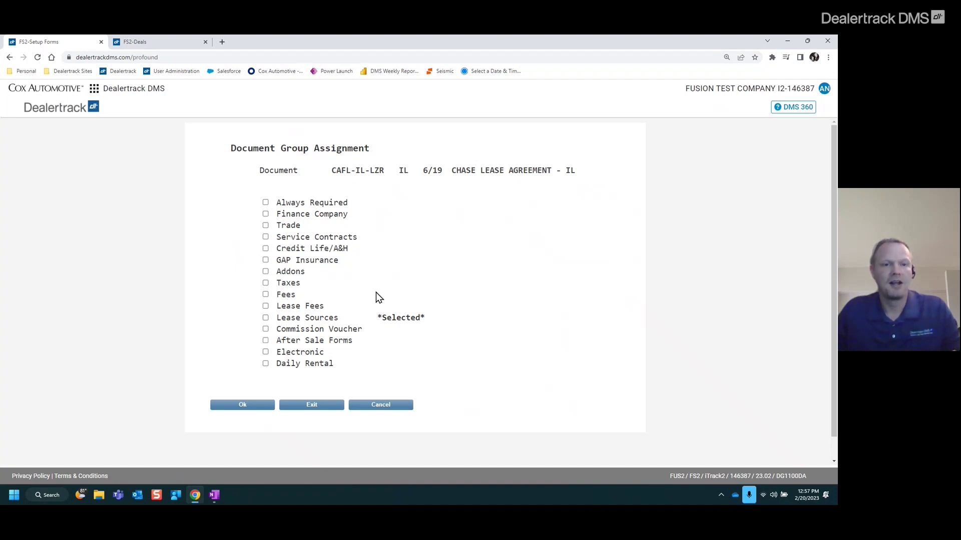
left_click(284, 284)
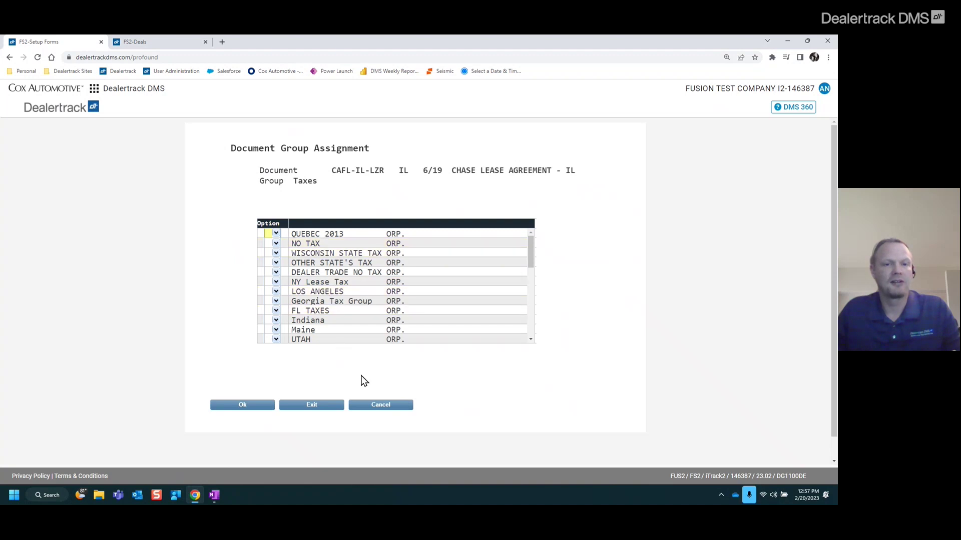
left_click(378, 409)
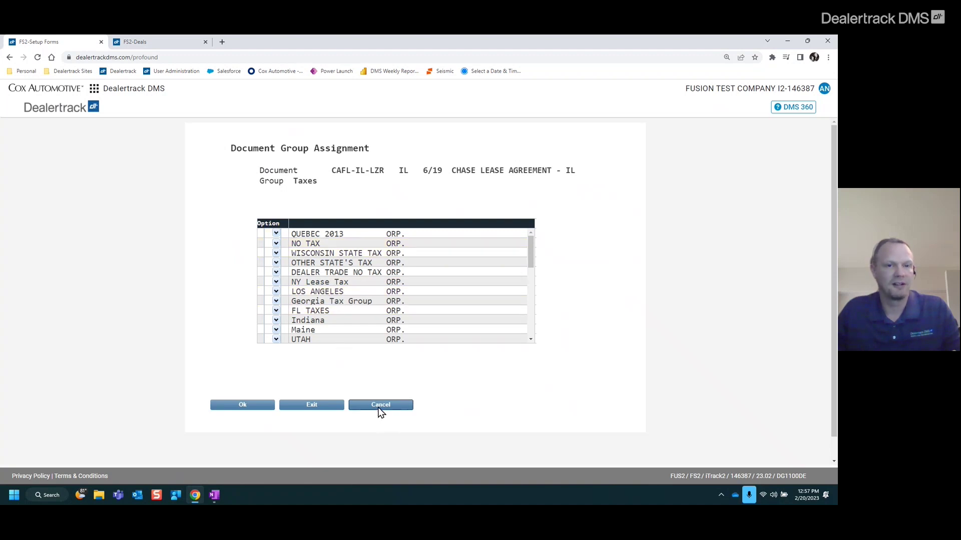
left_click(154, 42)
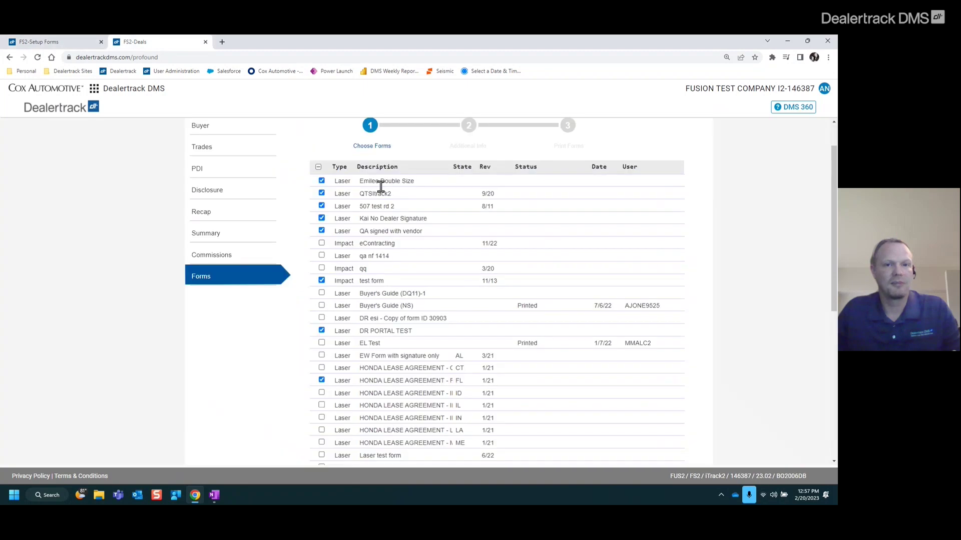
scroll(423, 265, "down", 6)
scroll(423, 265, "up", 3)
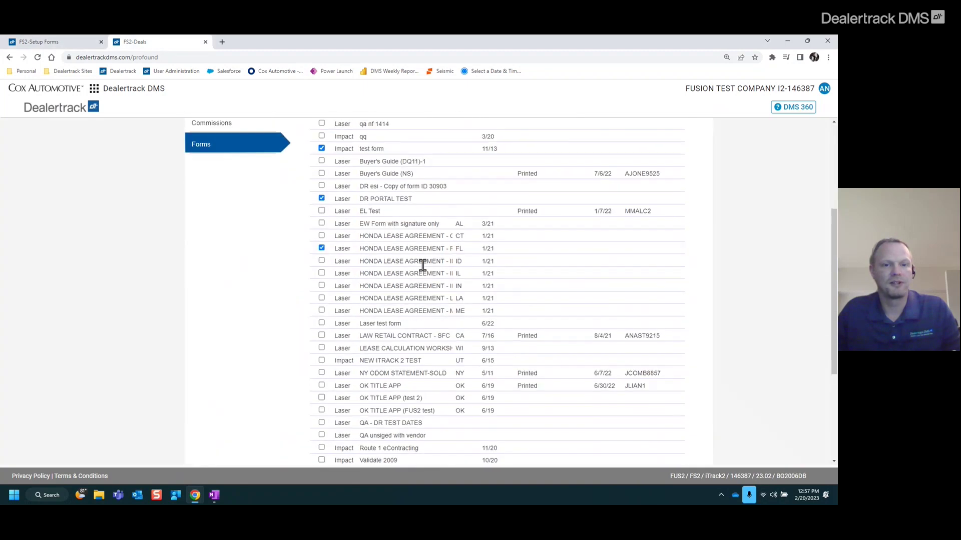
scroll(423, 271, "up", 2)
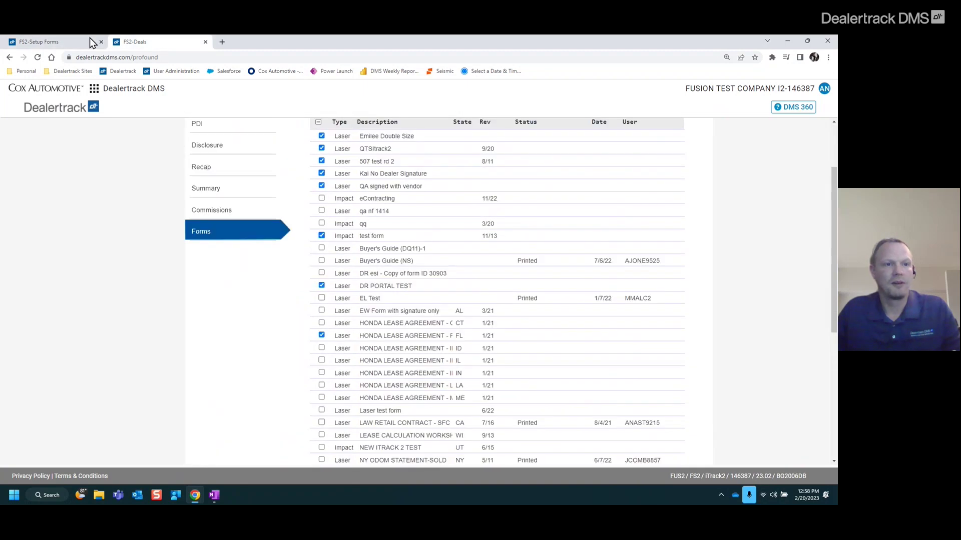
left_click(77, 41)
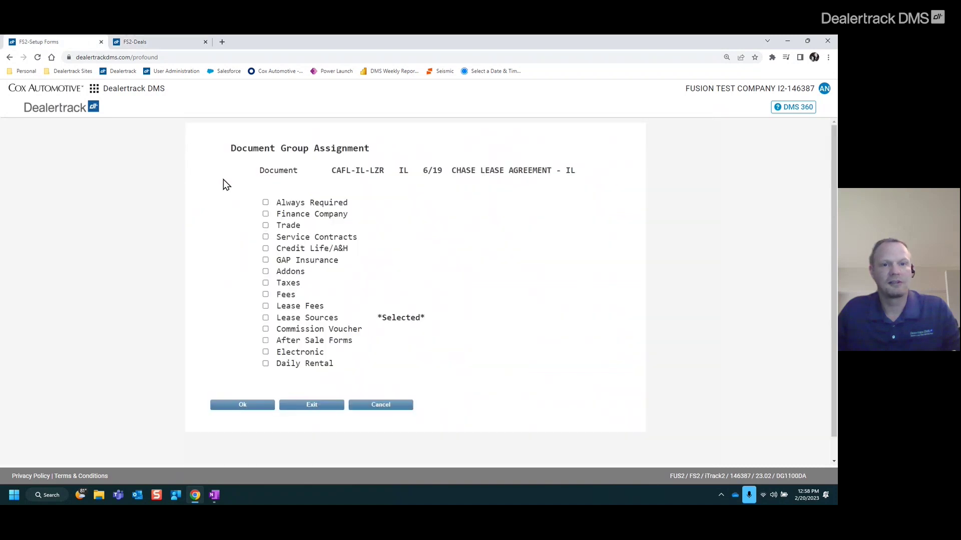